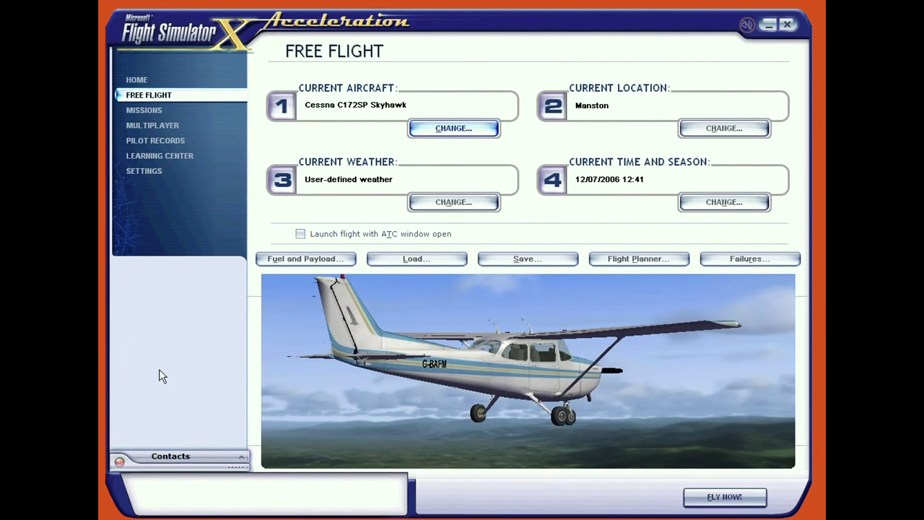
# - Open the Scenery Library settings and start adding a new scenery area
pyautogui.click(144, 170)
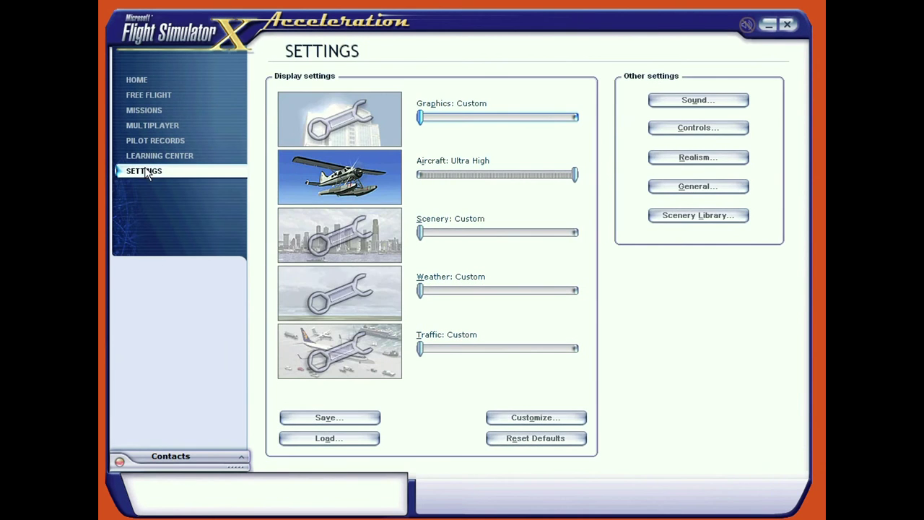
pyautogui.click(699, 215)
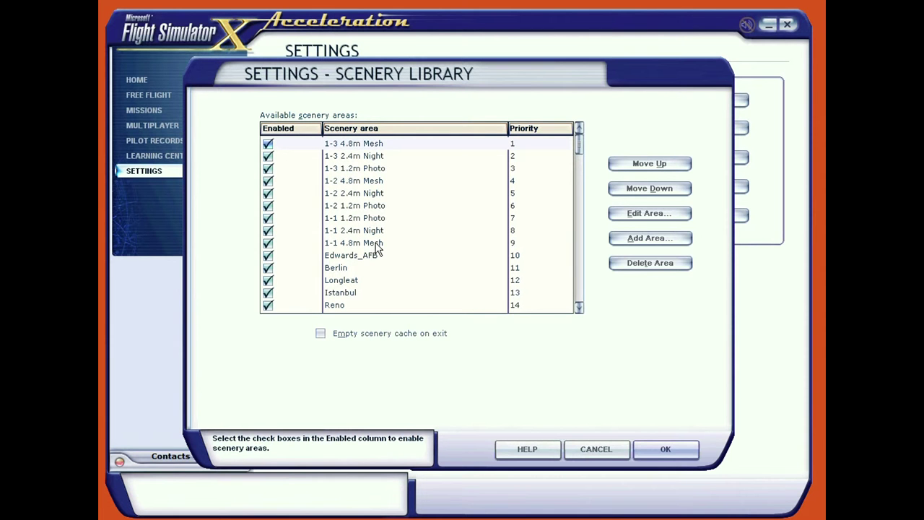
pyautogui.click(648, 238)
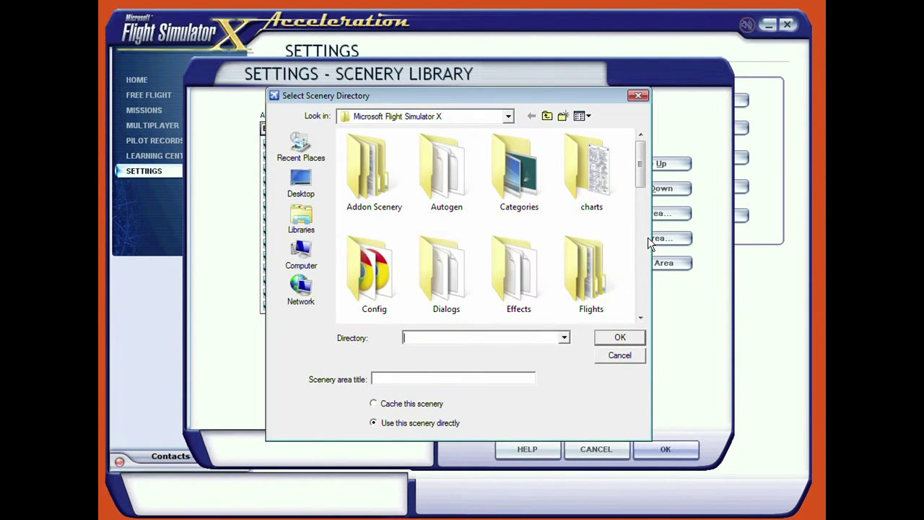
# - Browse through the recent 1.2m Photo folder up to the VFR-Gen-X-2.0 folder that holds the volumes
pyautogui.click(507, 118)
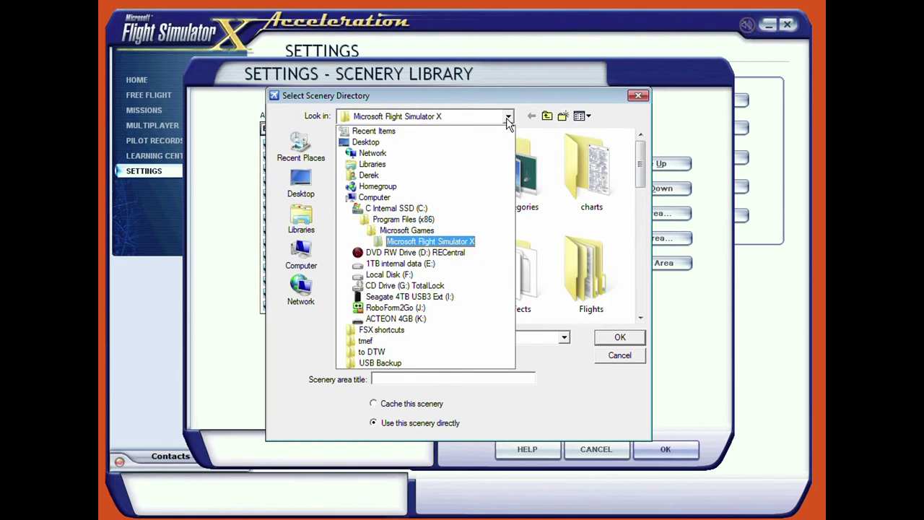
pyautogui.click(368, 130)
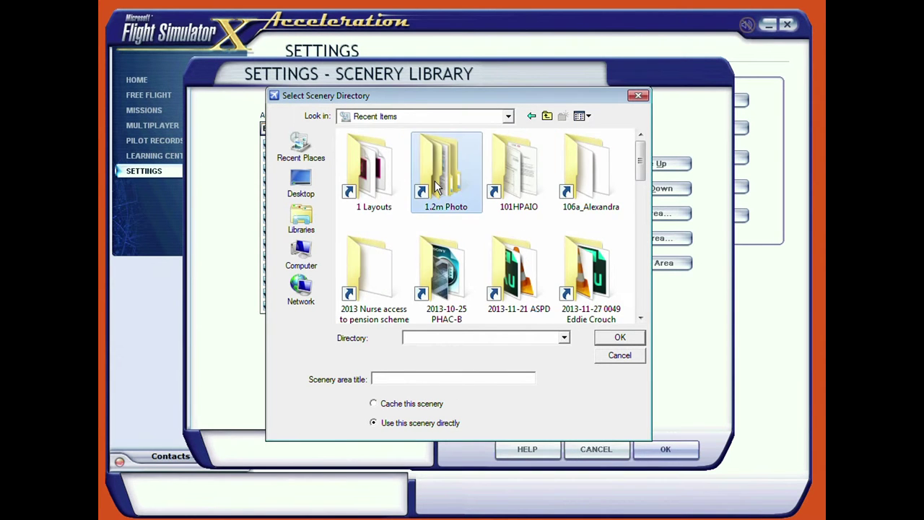
pyautogui.doubleClick(435, 186)
pyautogui.click(547, 118)
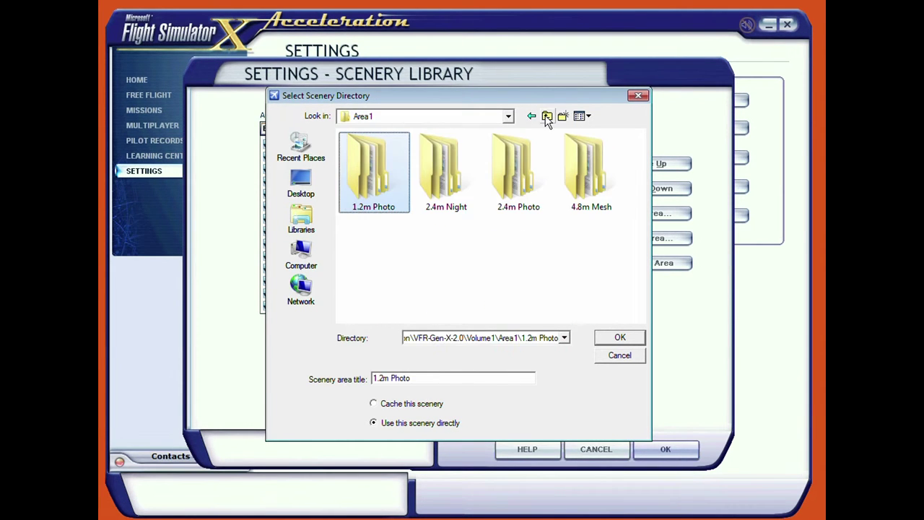
pyautogui.click(546, 118)
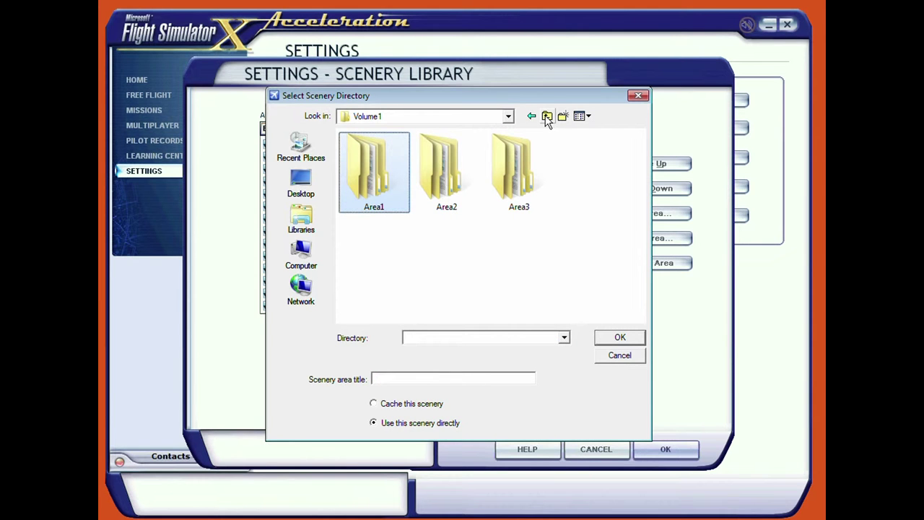
pyautogui.click(546, 118)
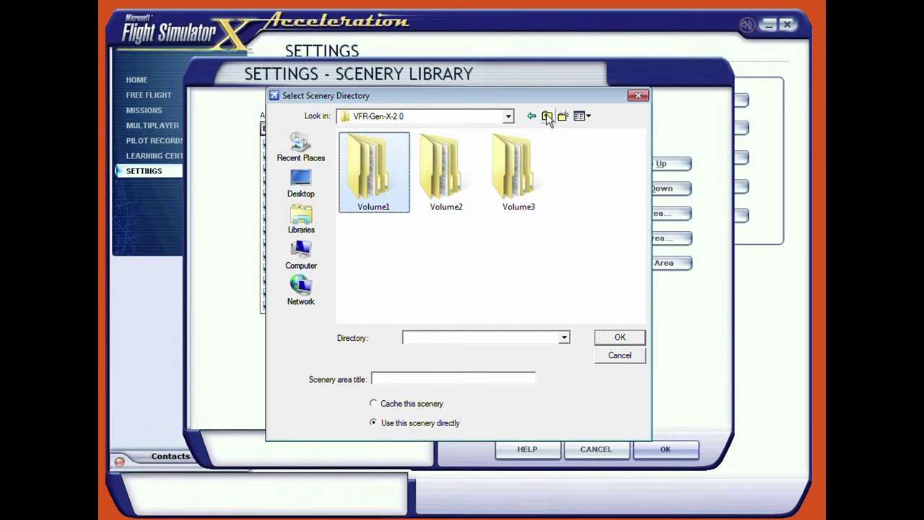
# - Open the Area1 folder inside Volume2
pyautogui.click(446, 192)
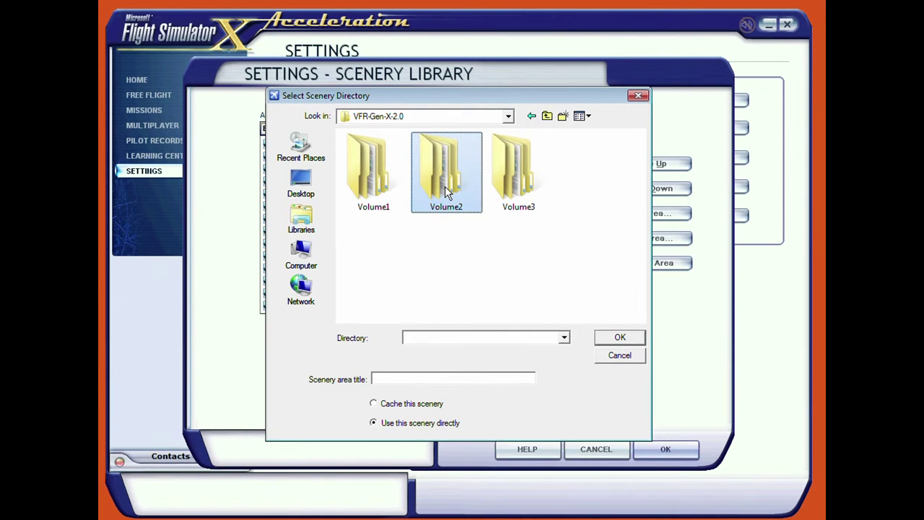
pyautogui.click(381, 190)
pyautogui.click(470, 202)
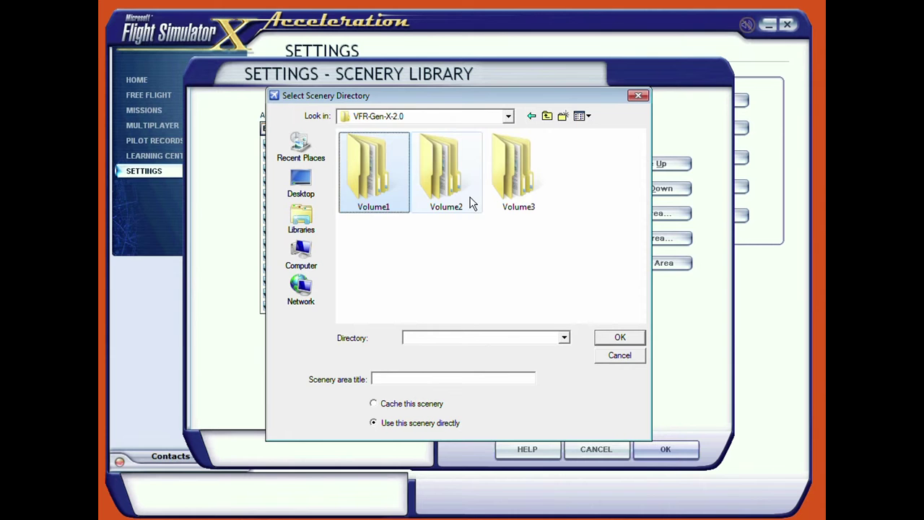
pyautogui.doubleClick(440, 195)
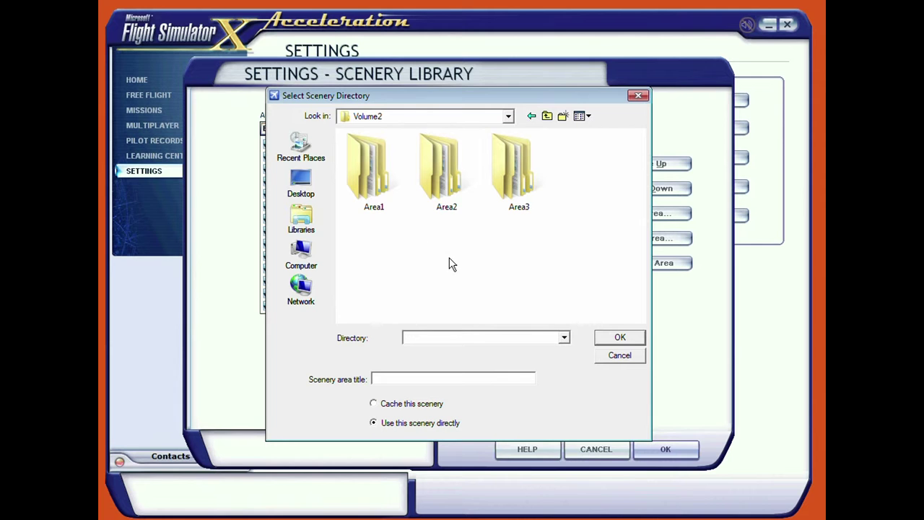
pyautogui.click(366, 178)
pyautogui.press('Return')
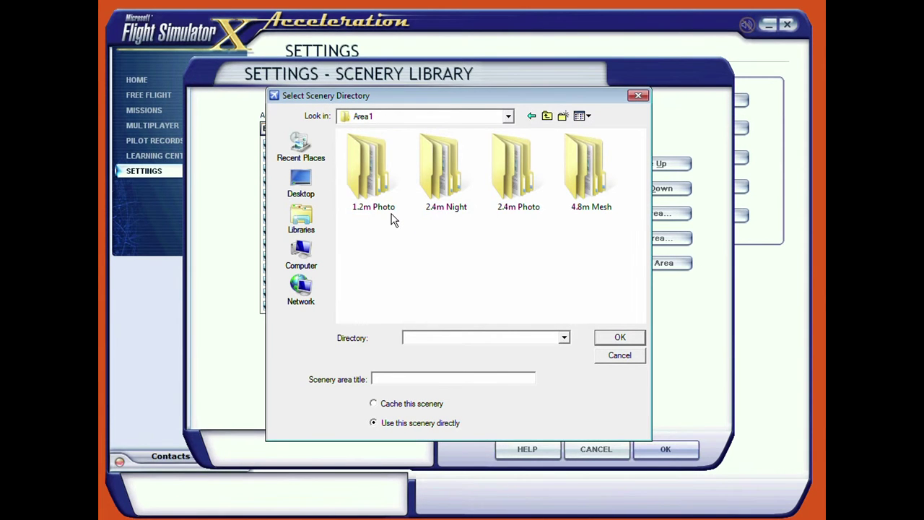
pyautogui.click(375, 181)
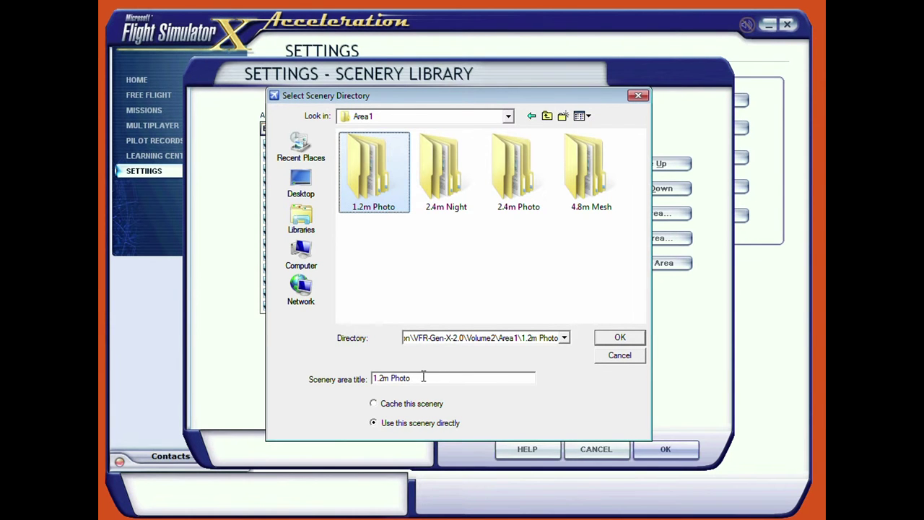
pyautogui.click(619, 339)
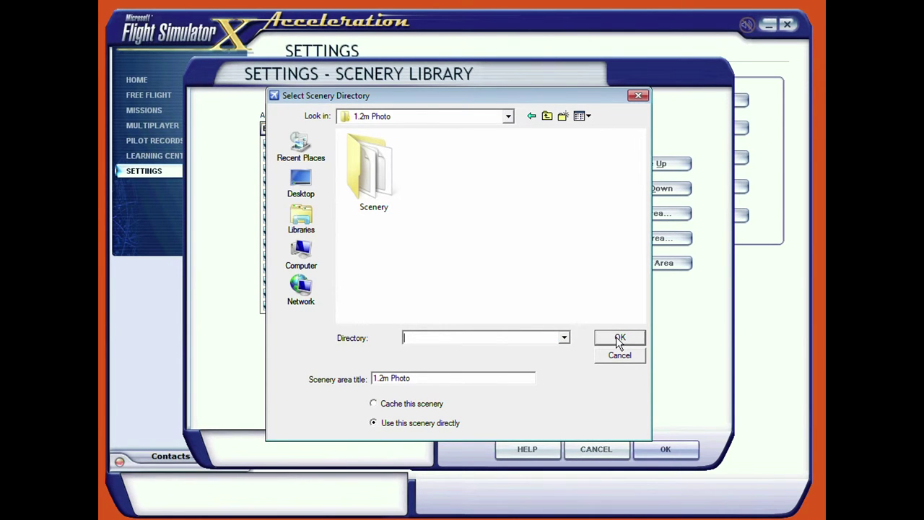
pyautogui.click(406, 209)
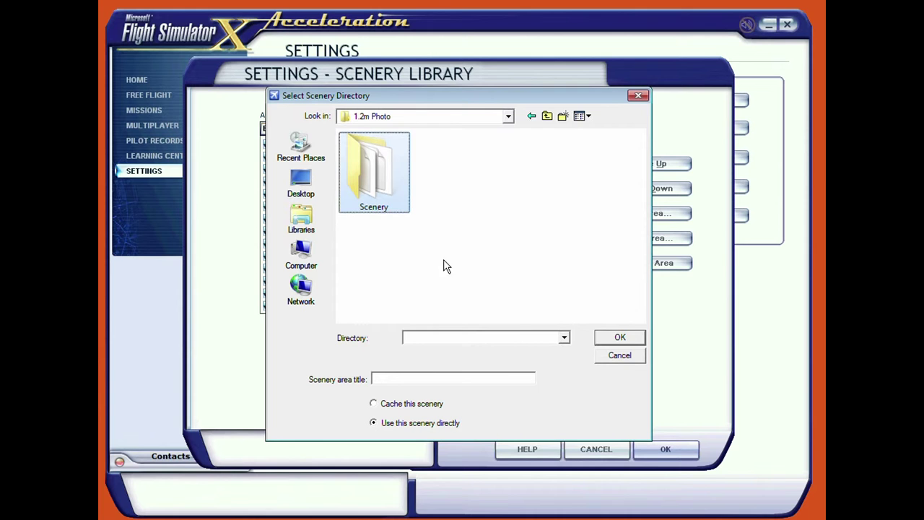
pyautogui.click(613, 339)
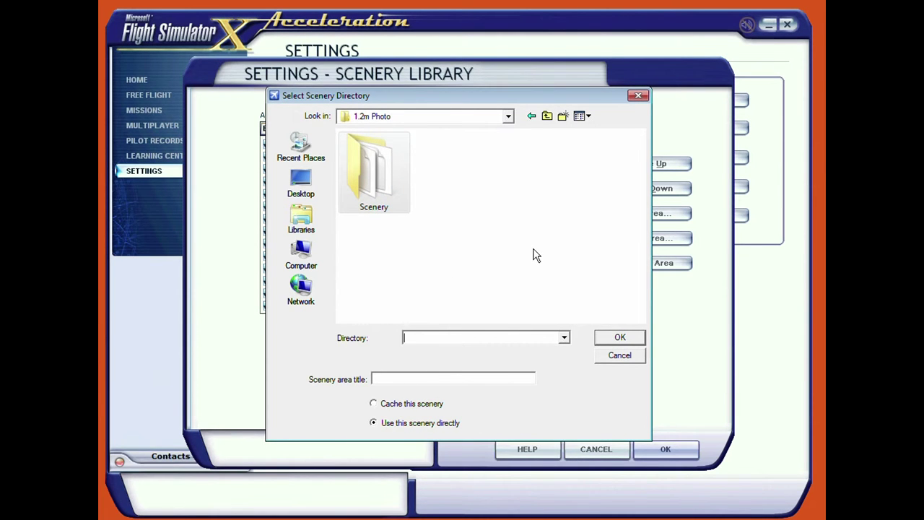
pyautogui.click(546, 117)
# - Add the 1.2m Photo folder as a scenery area titled "2-1 1.2m Photo" and select it in the library list
pyautogui.click(377, 199)
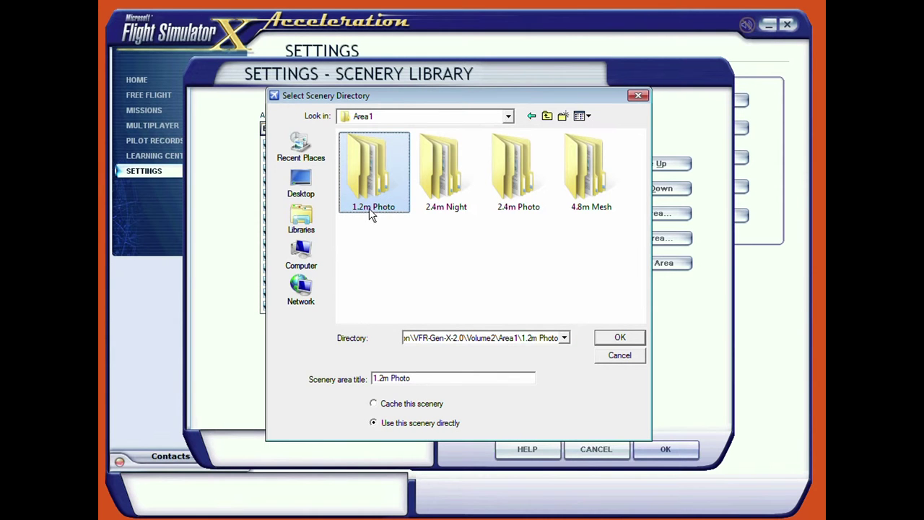
pyautogui.click(410, 378)
pyautogui.click(373, 379)
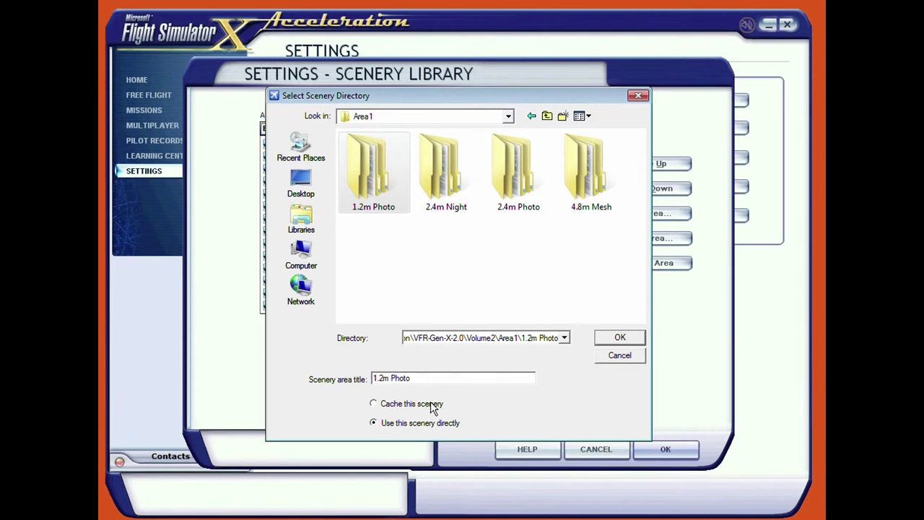
pyautogui.write('2-1')
pyautogui.click(619, 339)
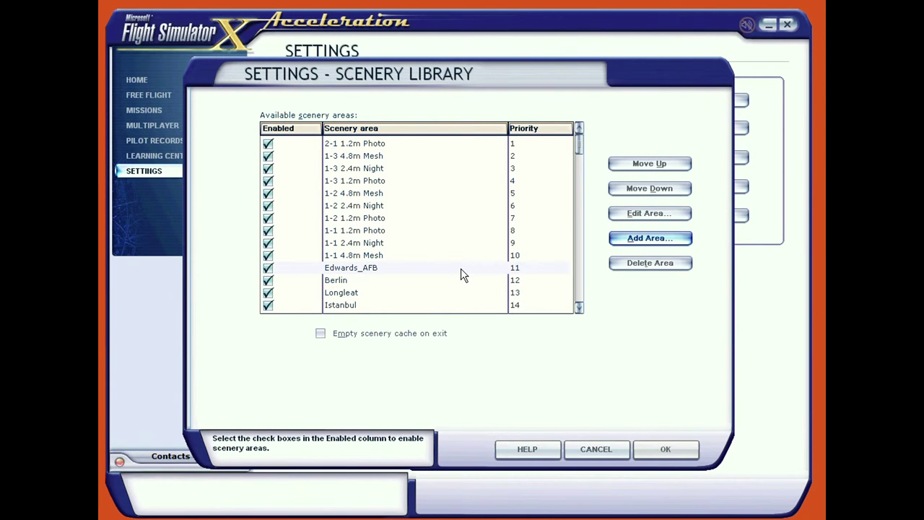
pyautogui.click(356, 146)
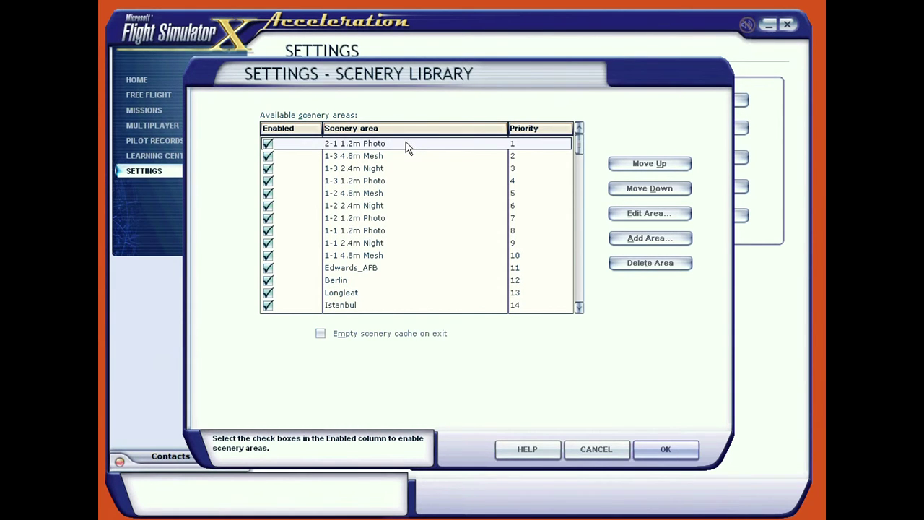
# - Start adding another scenery area and browse from the recent 1.2m Photo folder up to VFR-Gen-X-2.0
pyautogui.click(648, 241)
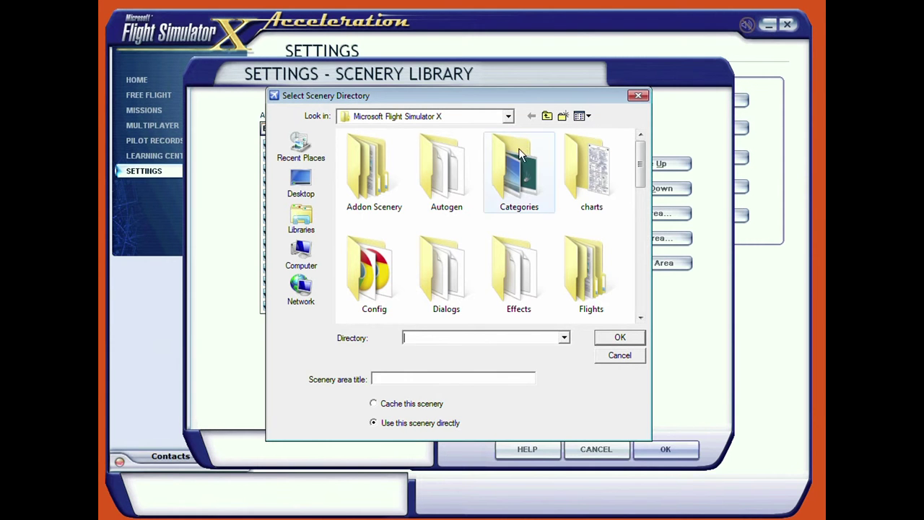
pyautogui.click(508, 116)
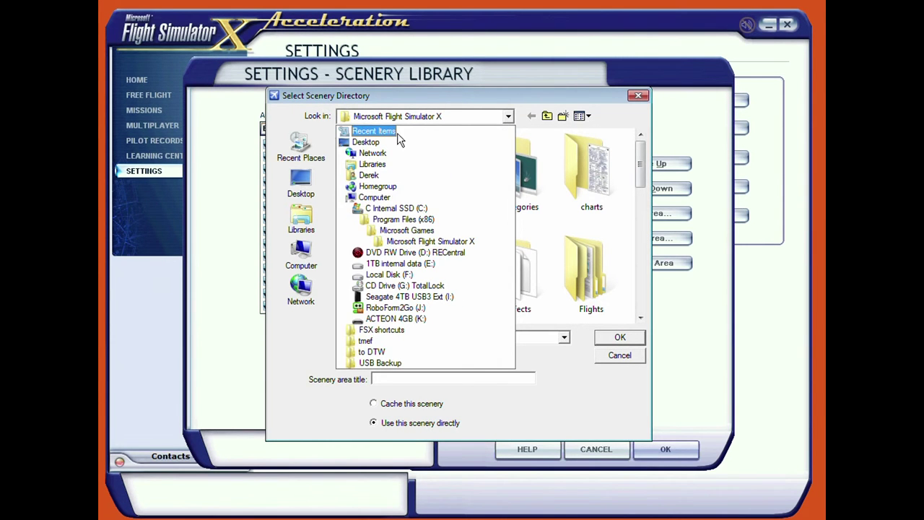
pyautogui.click(374, 131)
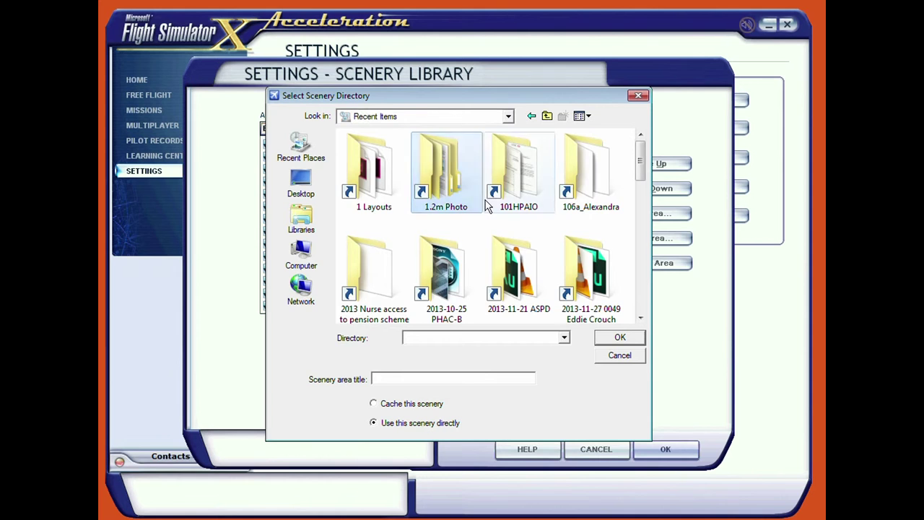
pyautogui.doubleClick(484, 204)
pyautogui.click(548, 116)
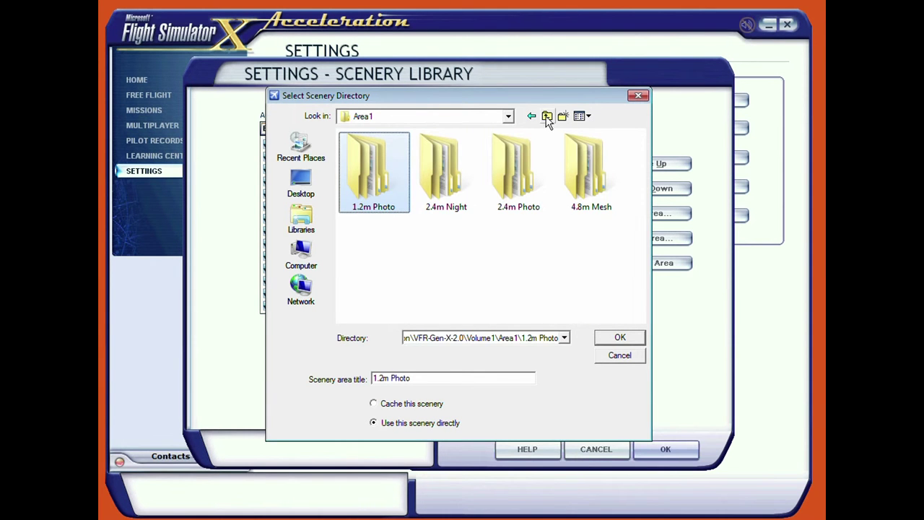
pyautogui.click(547, 117)
pyautogui.click(548, 117)
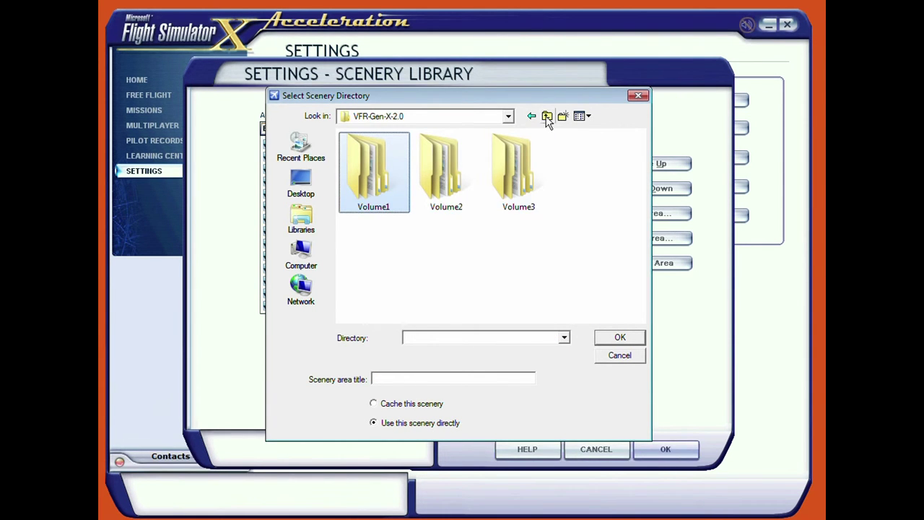
# - Open Volume2 and its Area1 folder to reach the 2.4m Night scenery
pyautogui.click(444, 197)
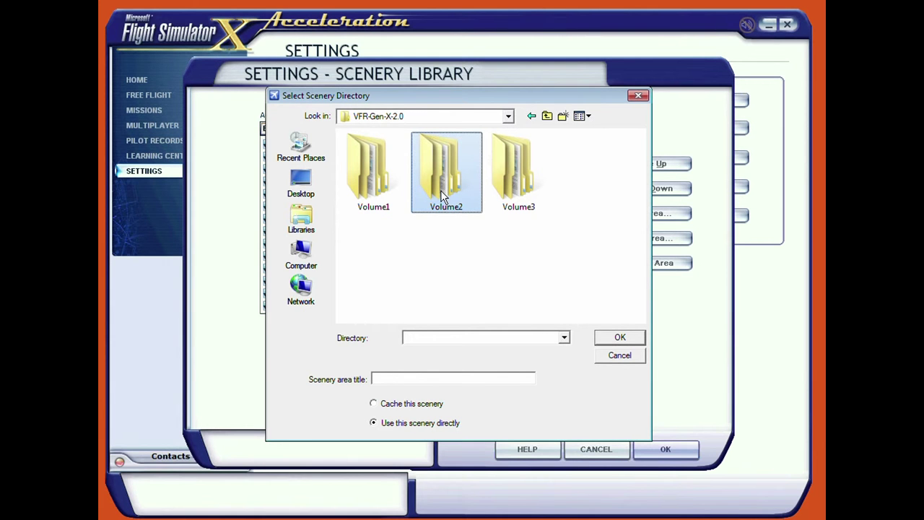
pyautogui.doubleClick(444, 197)
pyautogui.click(381, 196)
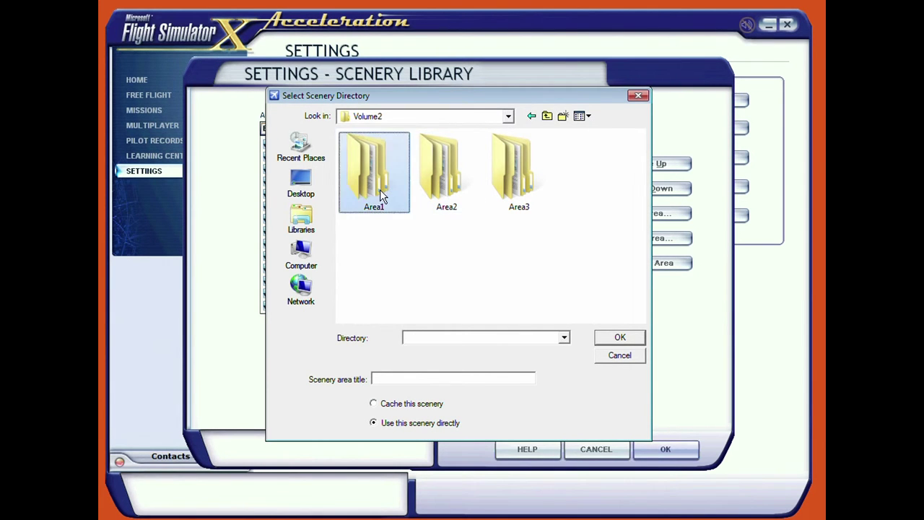
pyautogui.doubleClick(381, 196)
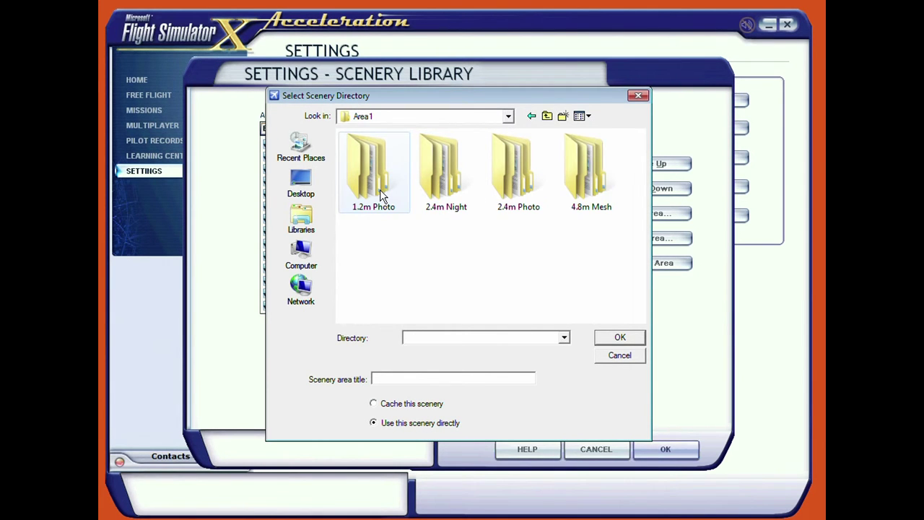
# - Add the 2.4m Night folder as a scenery area titled "2-1 2.4m Night"
pyautogui.click(433, 188)
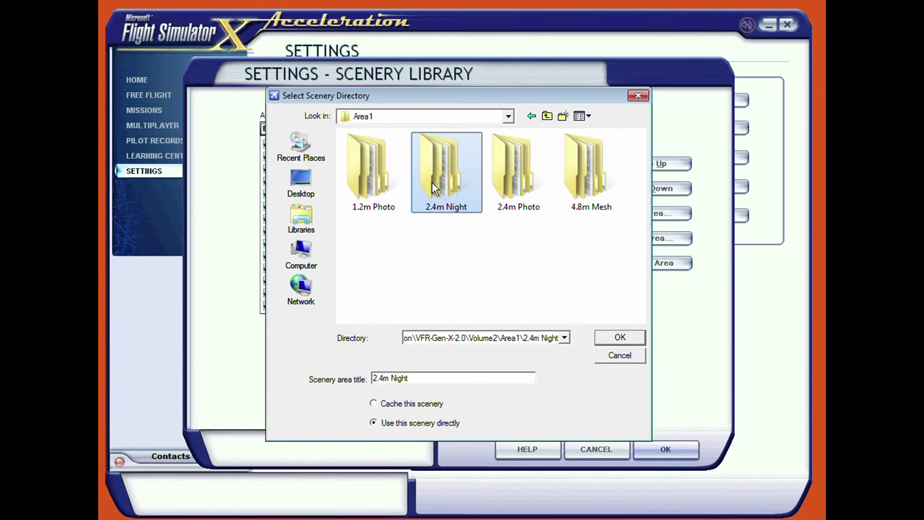
pyautogui.click(375, 379)
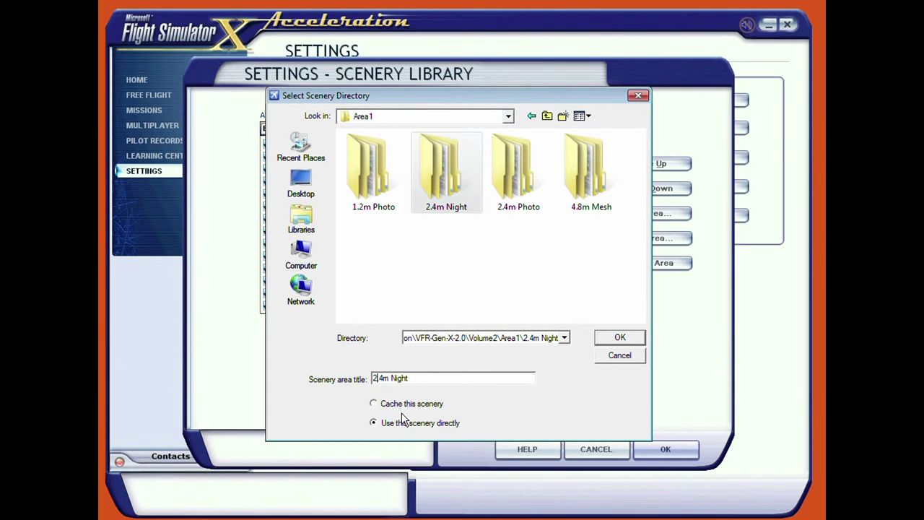
pyautogui.write('2-1')
pyautogui.click(618, 341)
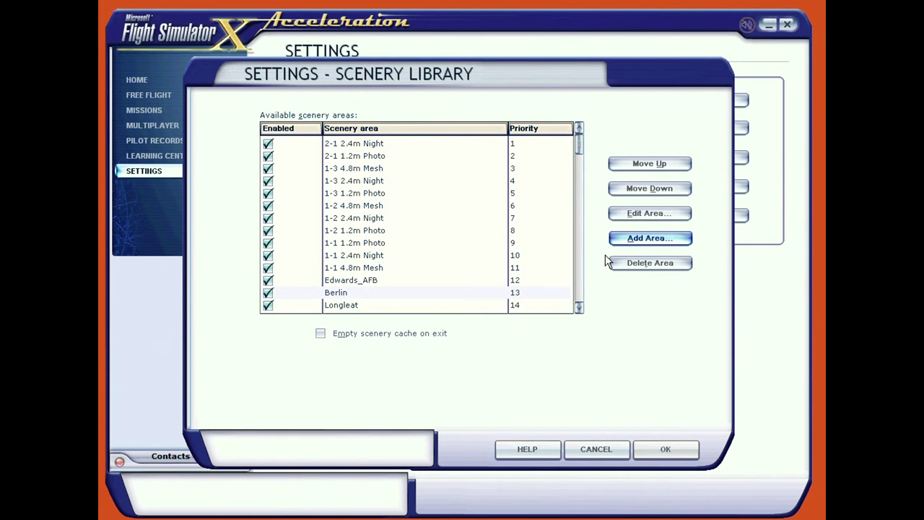
# - Start adding another scenery area and open the 1.2m Photo folder from the recent items
pyautogui.click(647, 242)
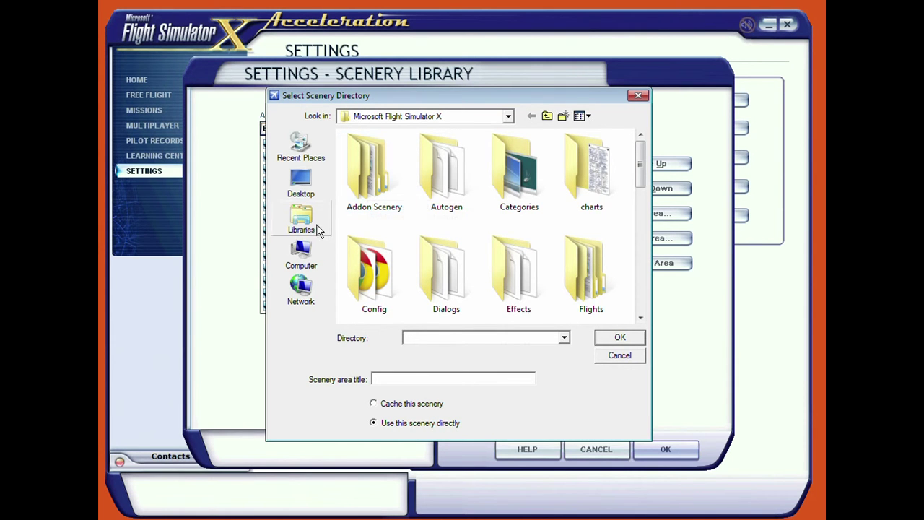
pyautogui.click(508, 116)
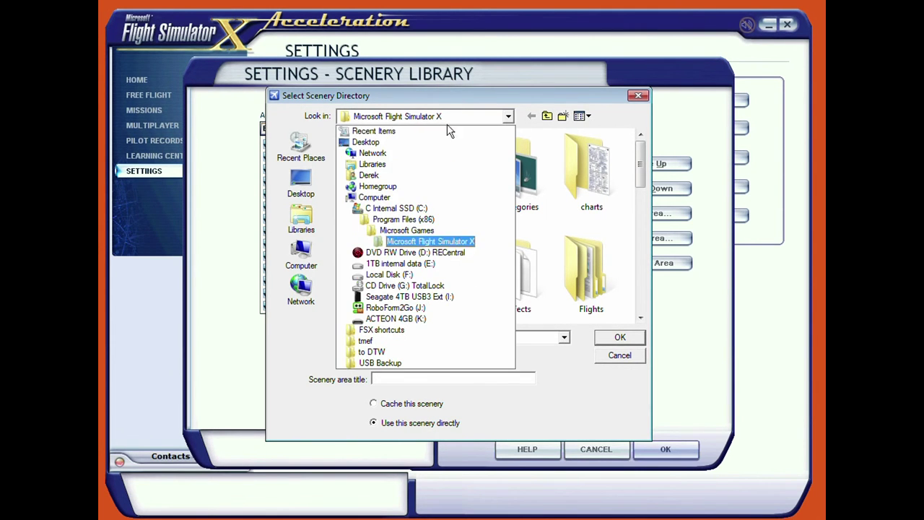
pyautogui.click(375, 131)
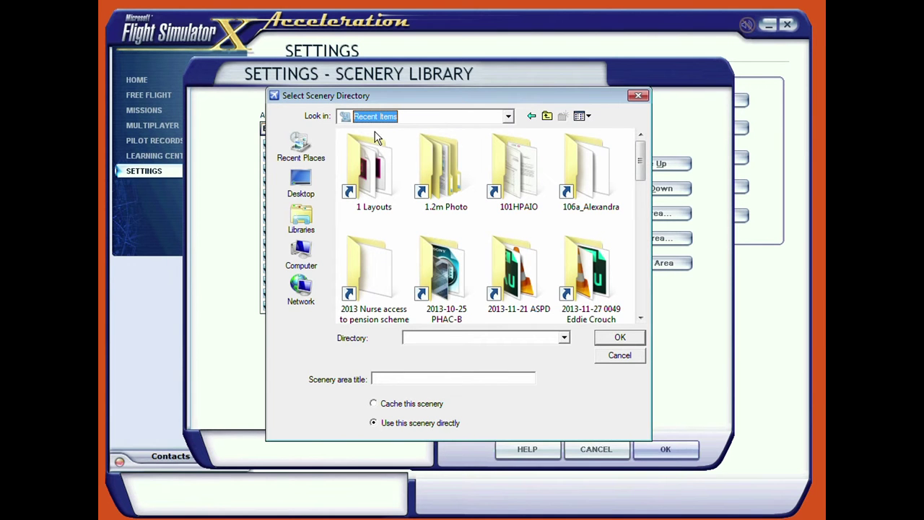
pyautogui.doubleClick(452, 186)
pyautogui.doubleClick(378, 186)
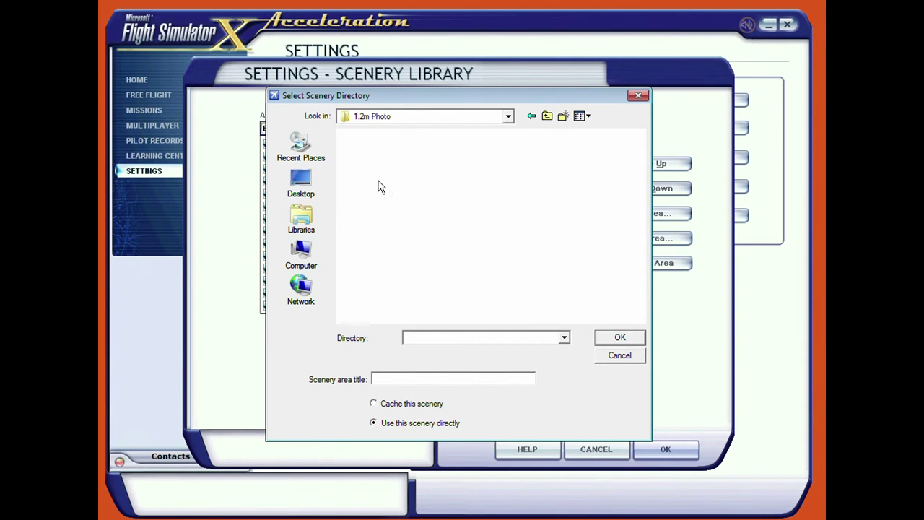
# - Browse up from 1.2m Photo to the VFR-Gen-X-2.0 folder and open Area1 inside its Volume2 folder
pyautogui.click(547, 117)
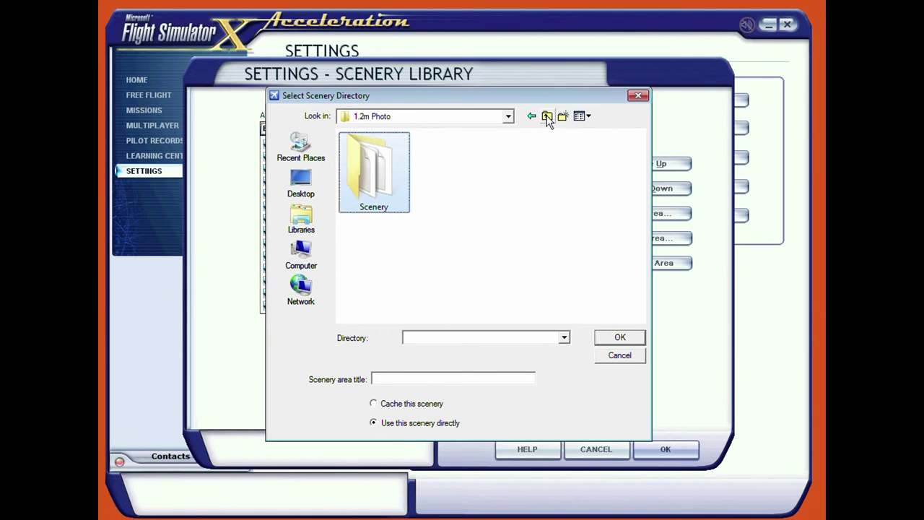
pyautogui.click(547, 117)
pyautogui.click(547, 117)
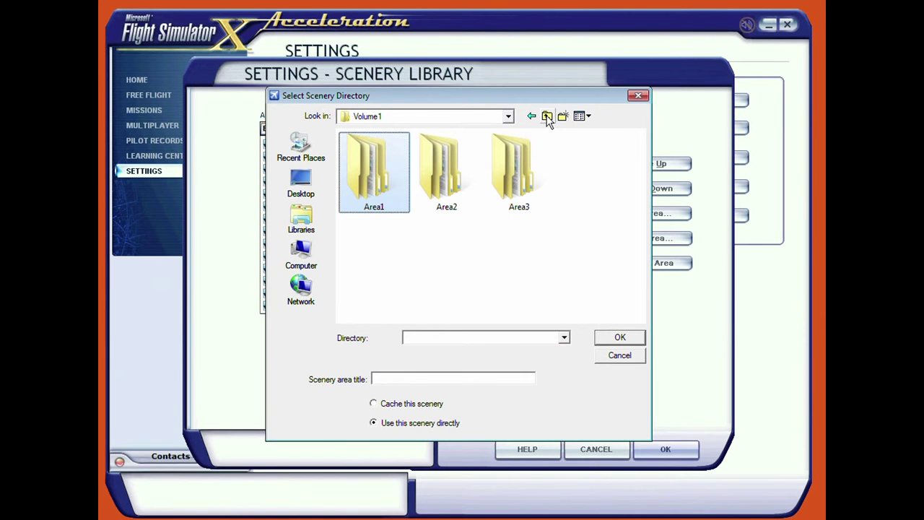
pyautogui.click(548, 117)
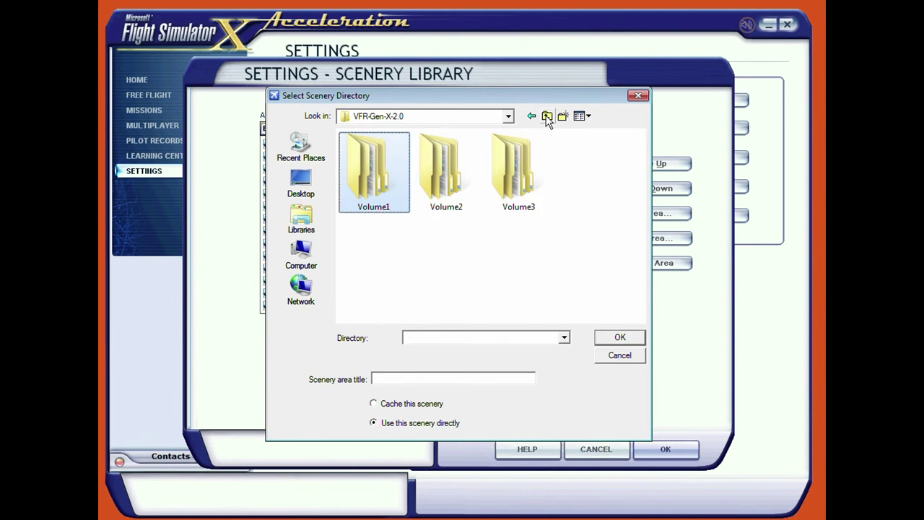
pyautogui.doubleClick(448, 182)
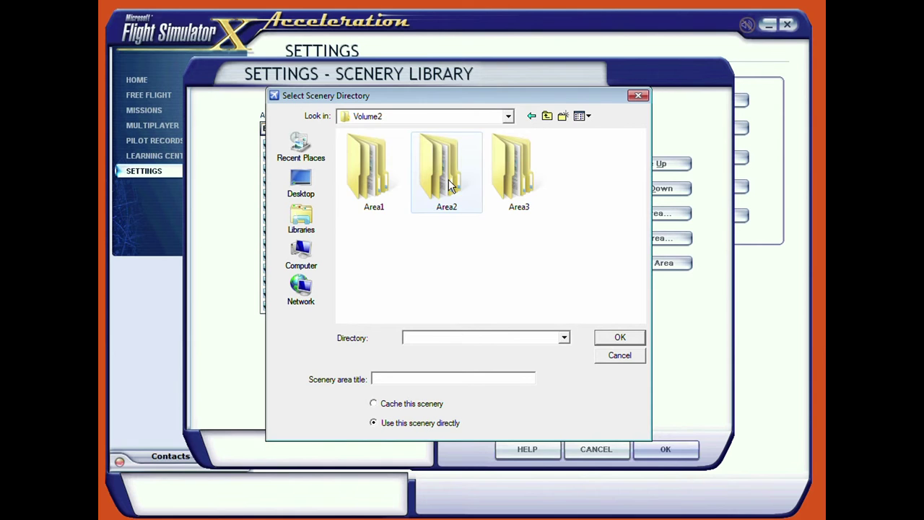
pyautogui.doubleClick(383, 191)
# - Try to add the Volume2 Area1 4.8m Mesh folder under the title "2-1 4.8m Mesh", and return to the Area1 folder
pyautogui.click(585, 176)
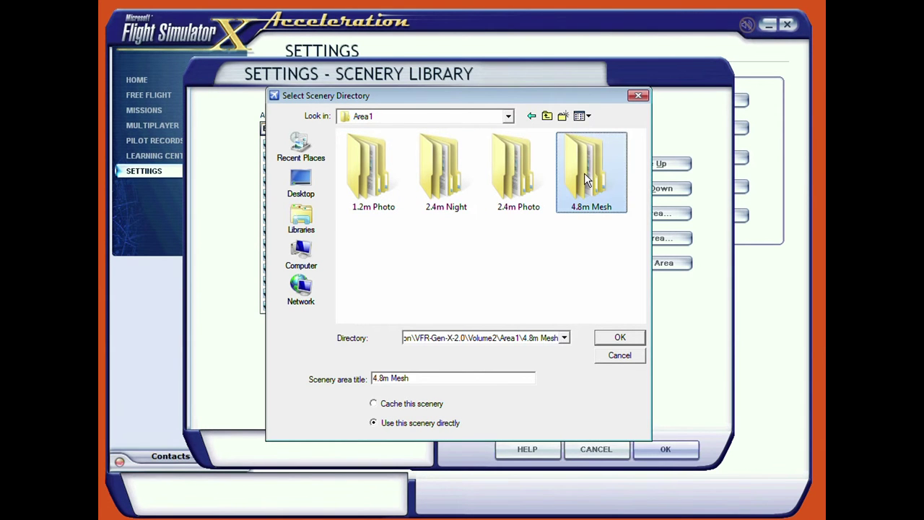
pyautogui.click(374, 378)
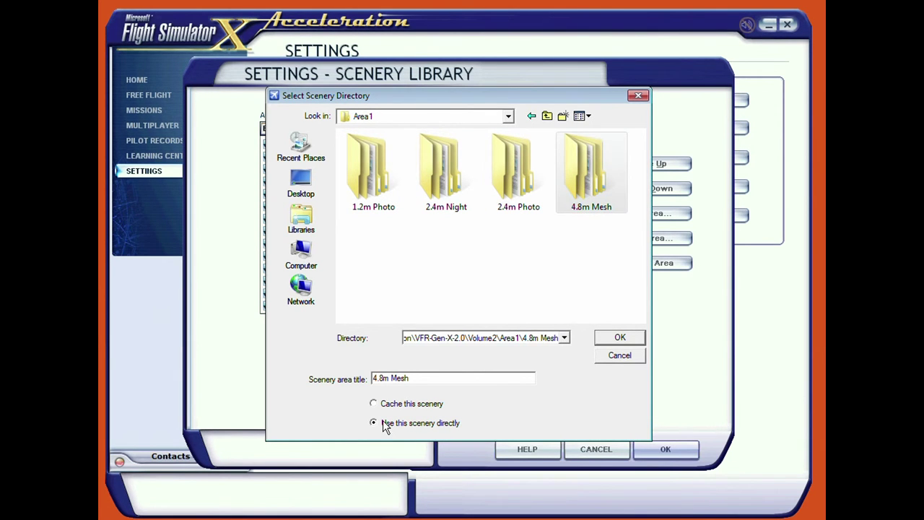
pyautogui.write('2-1')
pyautogui.click(620, 337)
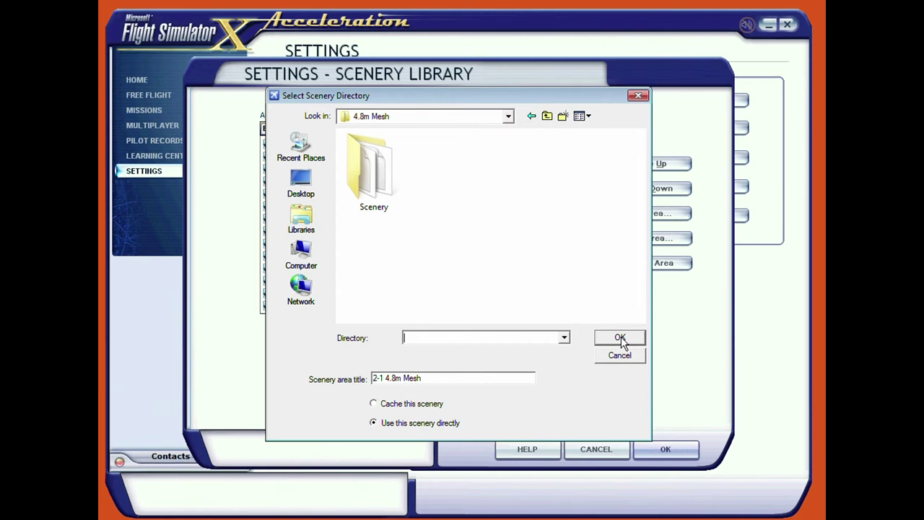
pyautogui.click(547, 117)
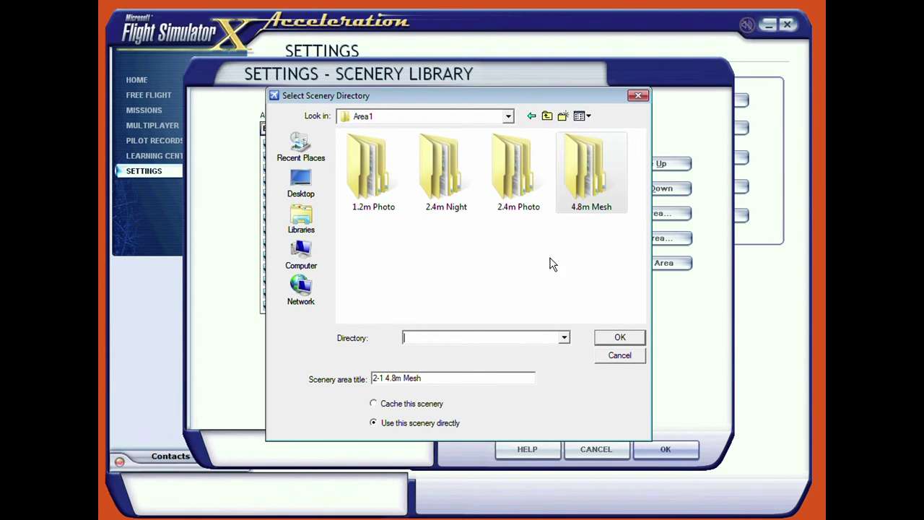
# - Reselect the 4.8m Mesh folder in Area1 and add it as a scenery area titled "2-1 4.8m Mesh"
pyautogui.click(578, 182)
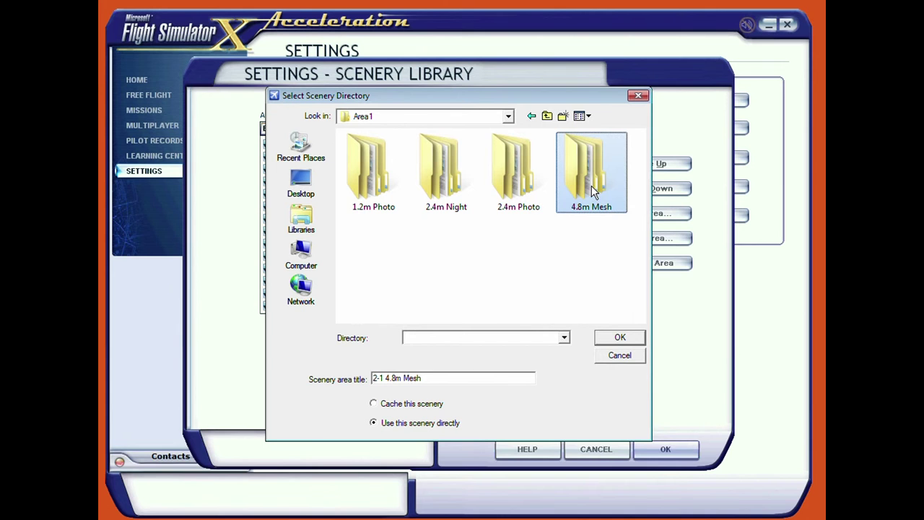
pyautogui.click(512, 181)
pyautogui.click(601, 187)
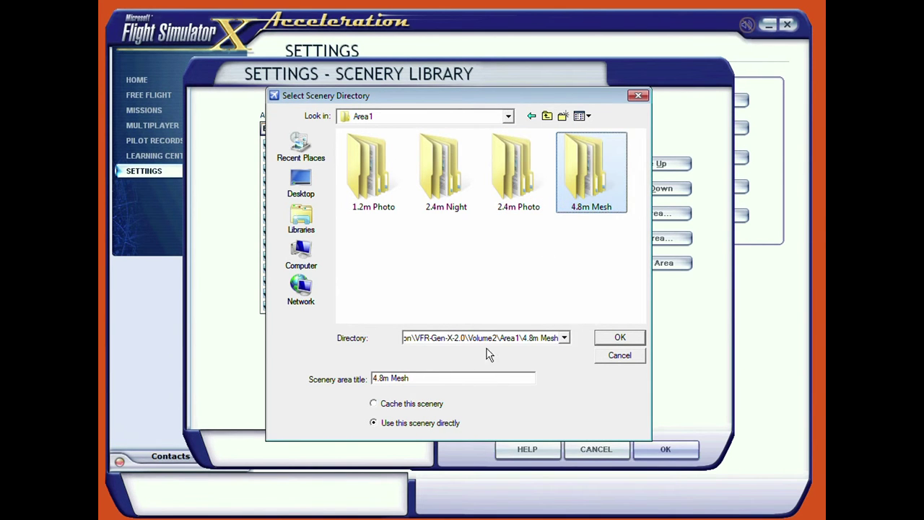
pyautogui.click(376, 376)
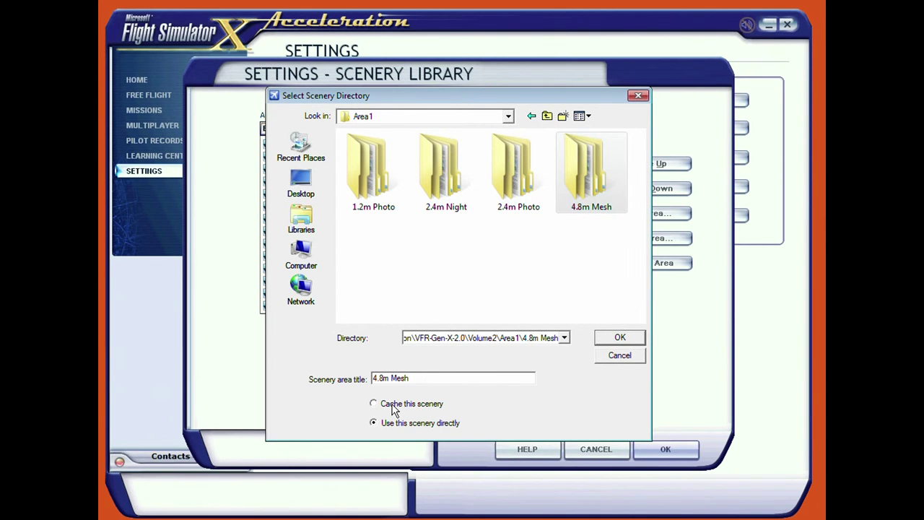
pyautogui.write('2-1')
pyautogui.click(615, 338)
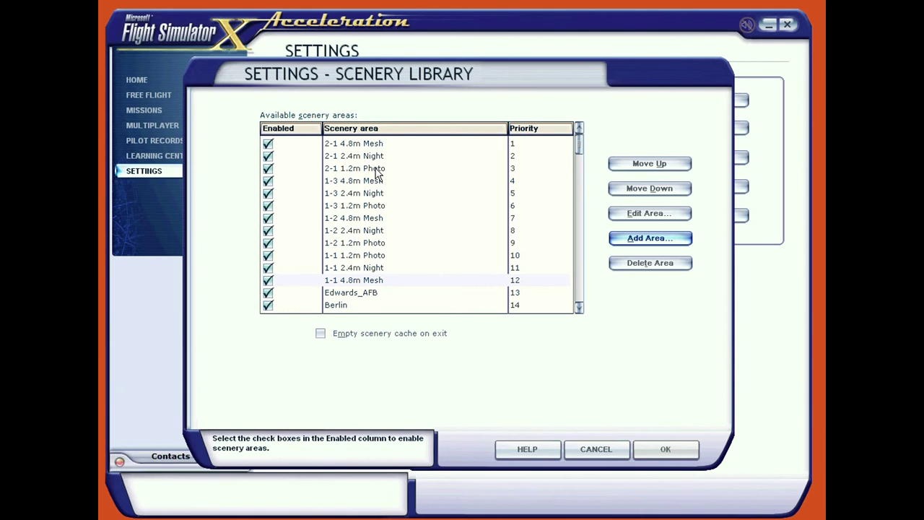
# - Turn emptying the scenery cache on exit on and back off, and save the scenery library changes
pyautogui.click(320, 334)
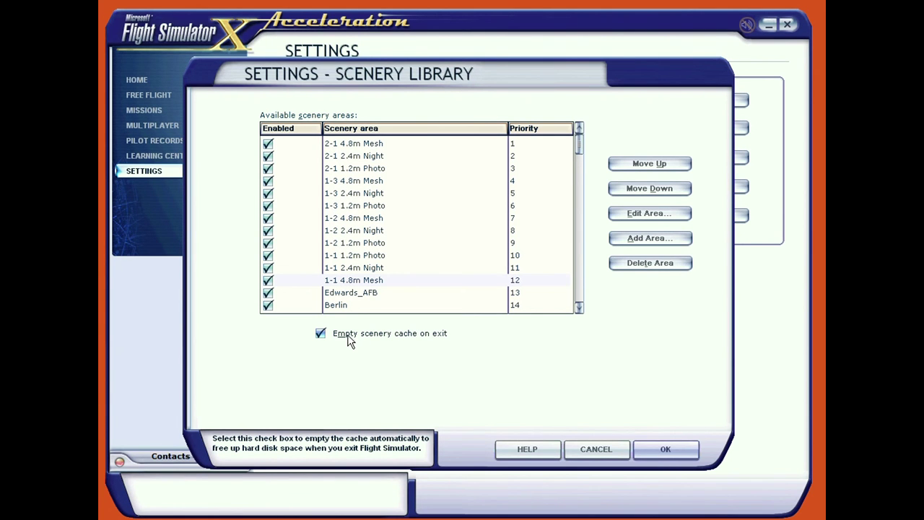
pyautogui.click(321, 334)
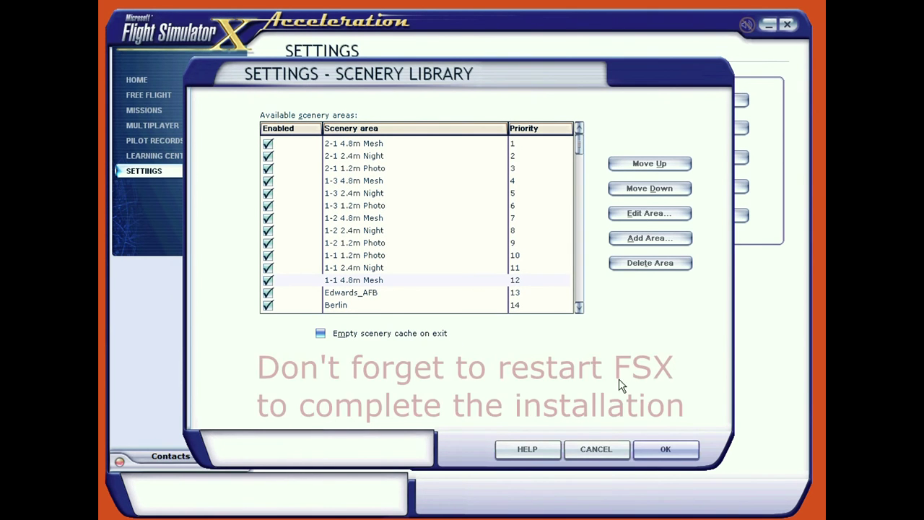
pyautogui.click(665, 449)
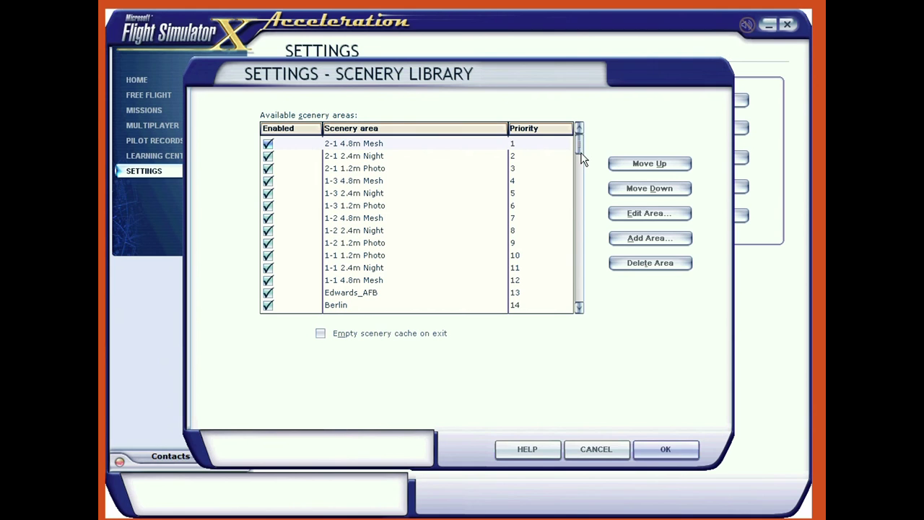
# - Examine the priority order of the scenery library from the VFR Gen-X areas down to the default terrain and back
pyautogui.scroll(-1, 578, 149)
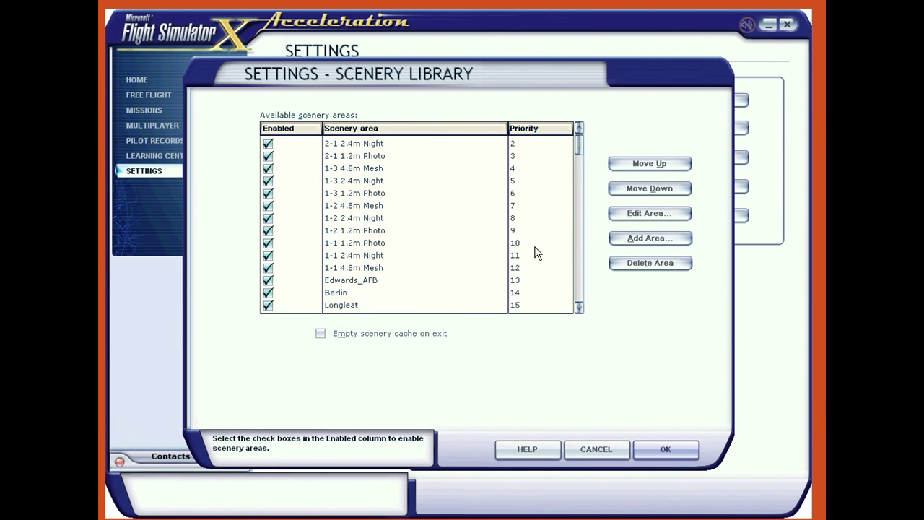
pyautogui.scroll(-4, 580, 308)
pyautogui.click(579, 309)
pyautogui.click(580, 308)
pyautogui.click(580, 308)
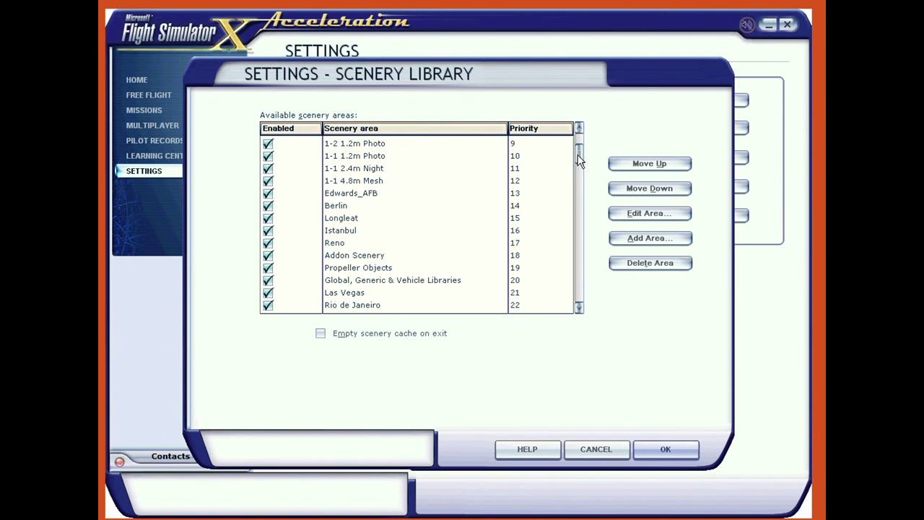
pyautogui.moveTo(577, 150); pyautogui.dragTo(559, 311)
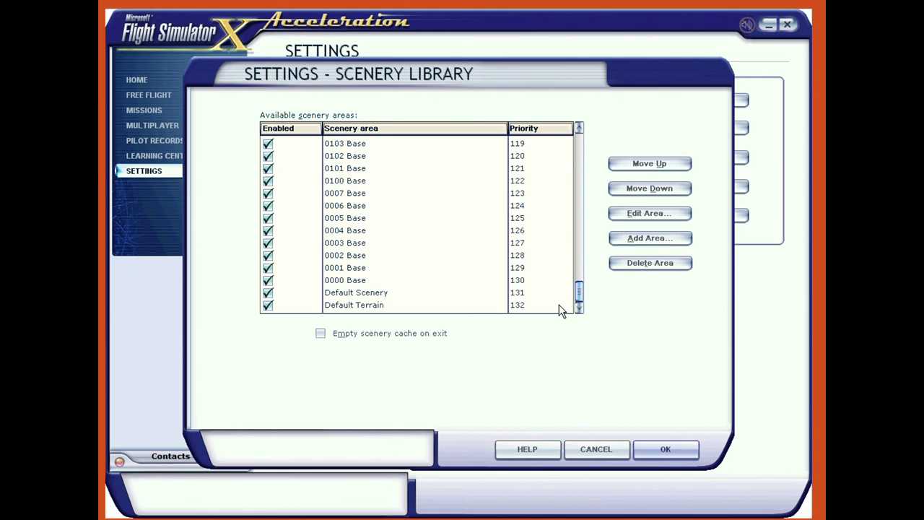
pyautogui.moveTo(559, 311); pyautogui.dragTo(543, 194)
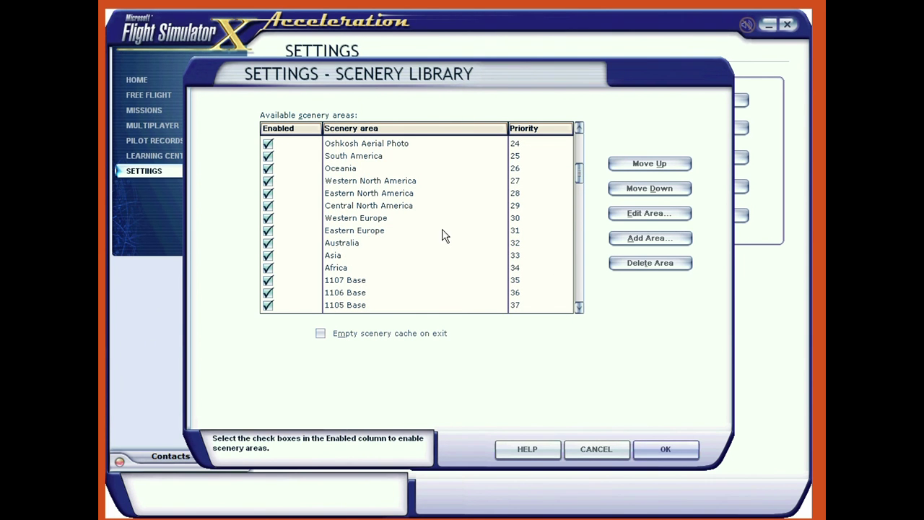
pyautogui.moveTo(582, 179); pyautogui.dragTo(578, 160)
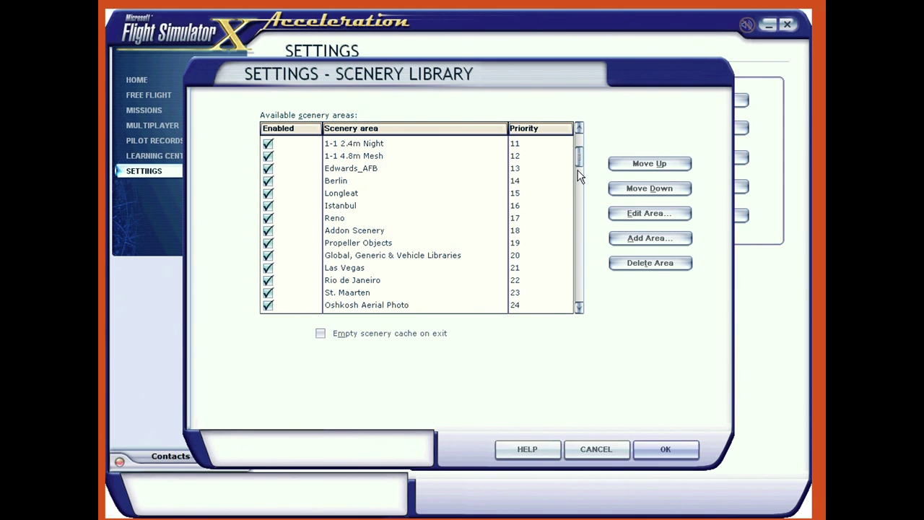
pyautogui.moveTo(578, 160); pyautogui.dragTo(578, 148)
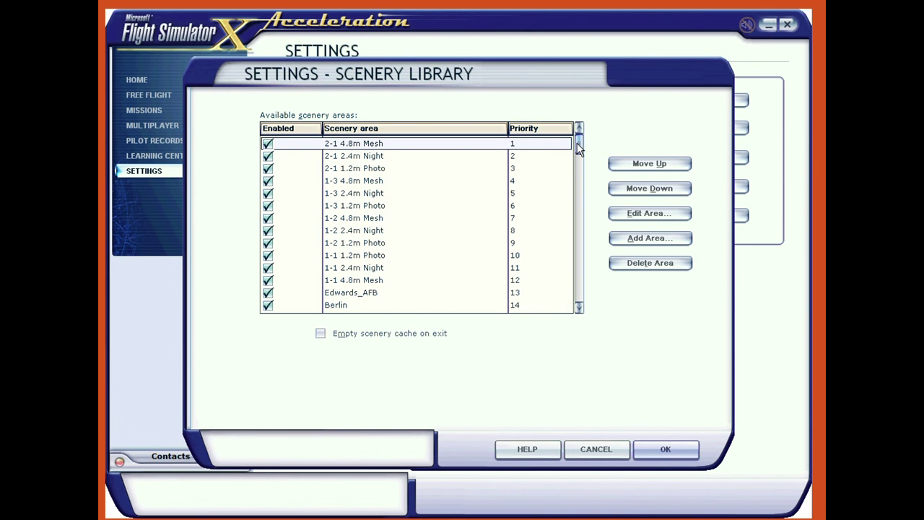
pyautogui.moveTo(578, 148); pyautogui.dragTo(568, 130)
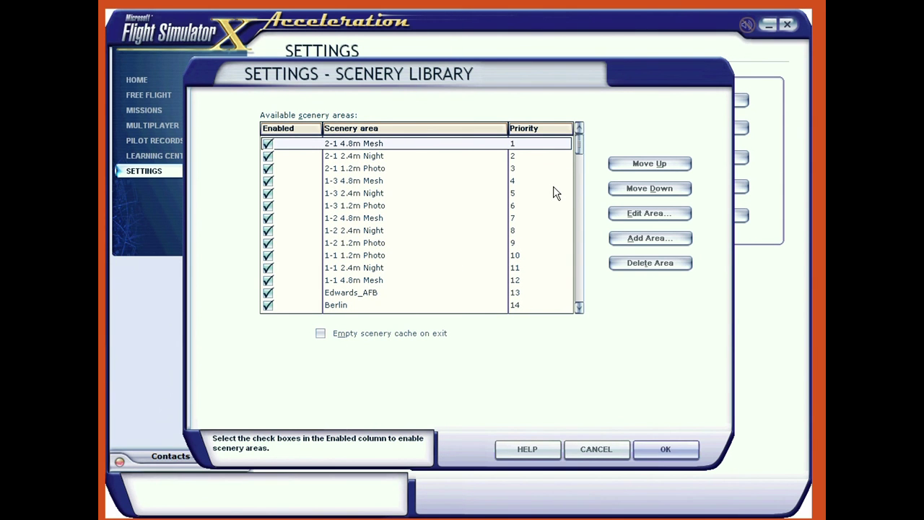
# - Move the Longleat scenery area up to priority 1, above all the VFR Gen-X areas
pyautogui.moveTo(579, 148); pyautogui.dragTo(581, 167)
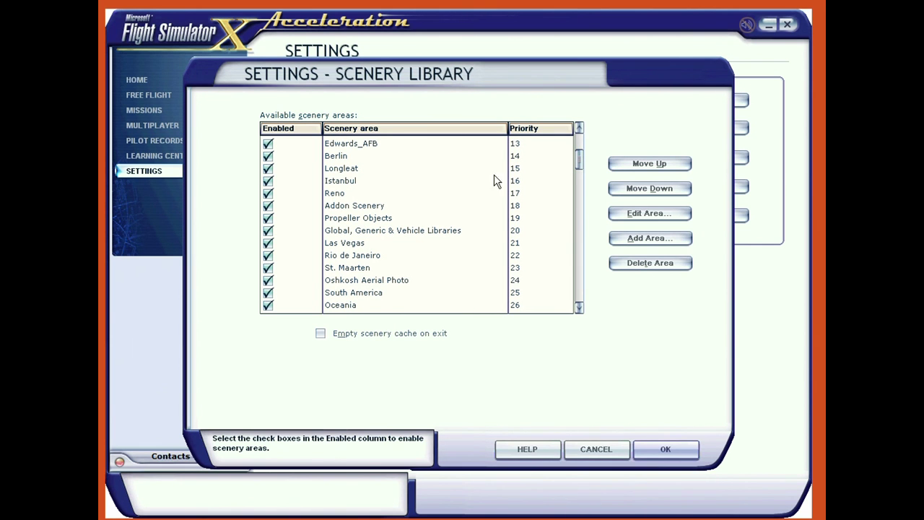
pyautogui.click(351, 170)
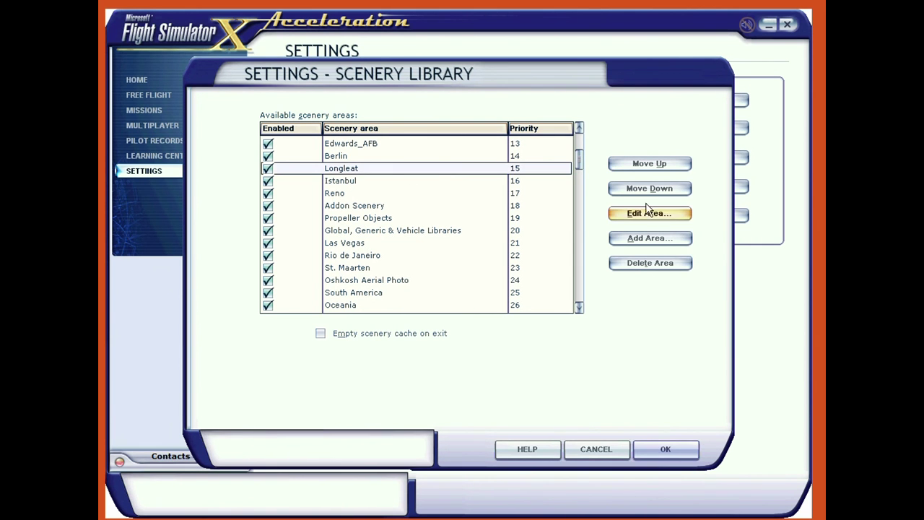
pyautogui.click(648, 165)
pyautogui.click(648, 165)
pyautogui.click(647, 165)
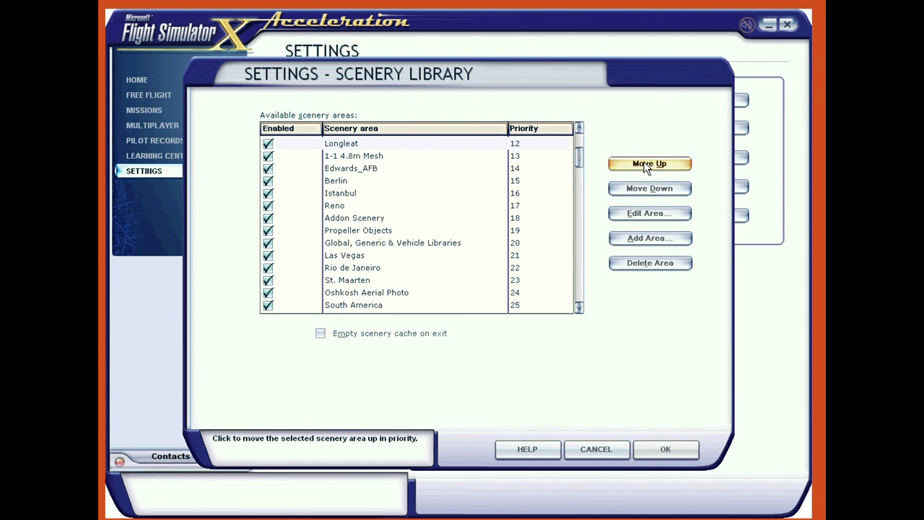
pyautogui.click(648, 166)
pyautogui.click(648, 165)
pyautogui.click(648, 165)
pyautogui.click(648, 165)
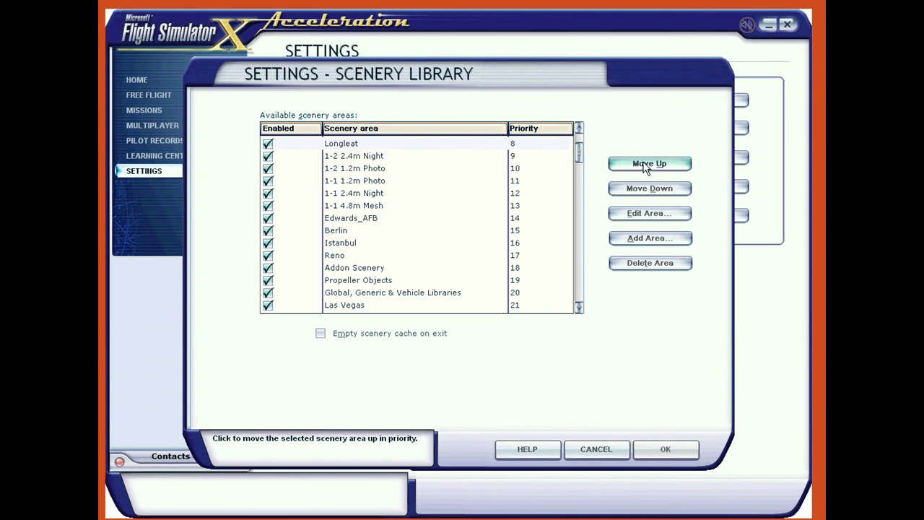
pyautogui.click(648, 165)
pyautogui.click(647, 165)
pyautogui.click(648, 166)
pyautogui.click(648, 166)
pyautogui.click(647, 165)
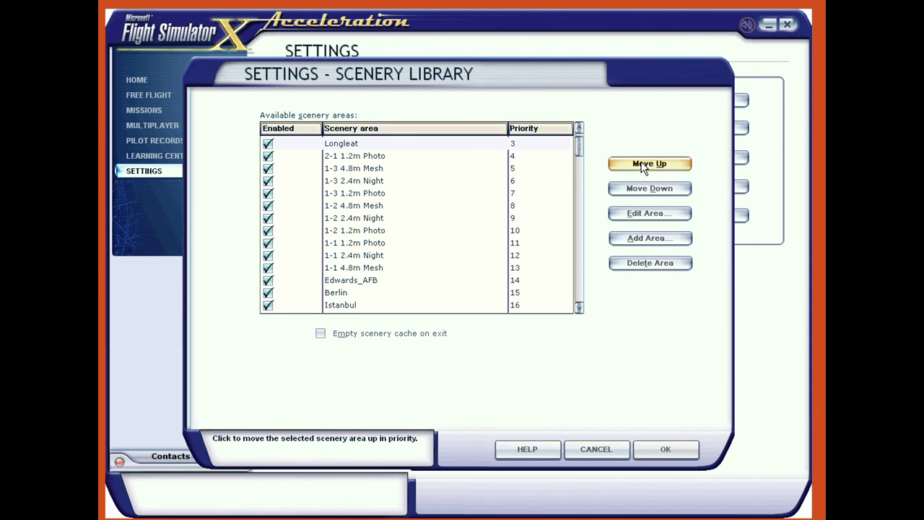
pyautogui.click(648, 165)
pyautogui.click(648, 165)
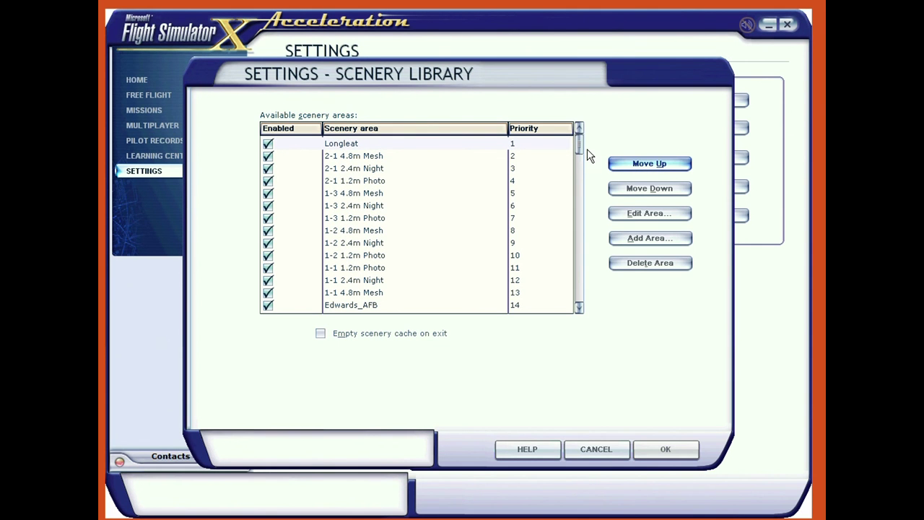
pyautogui.moveTo(585, 148); pyautogui.dragTo(582, 166)
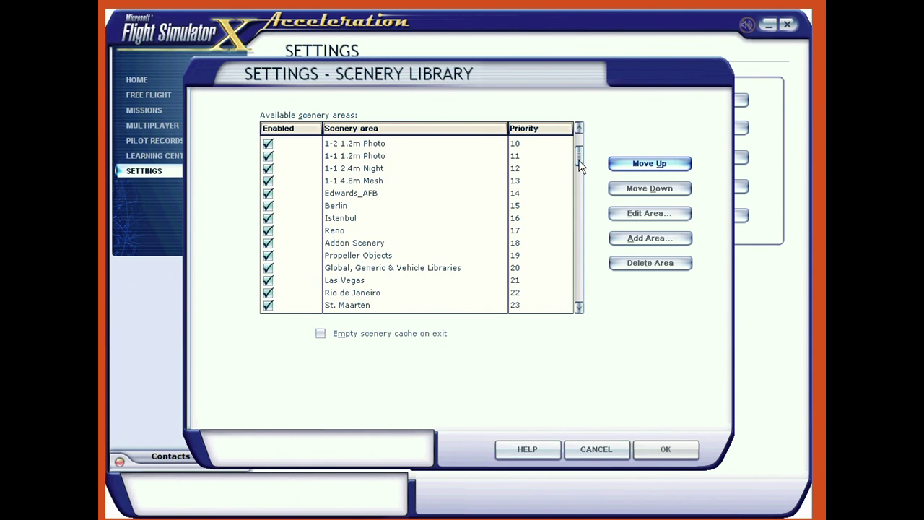